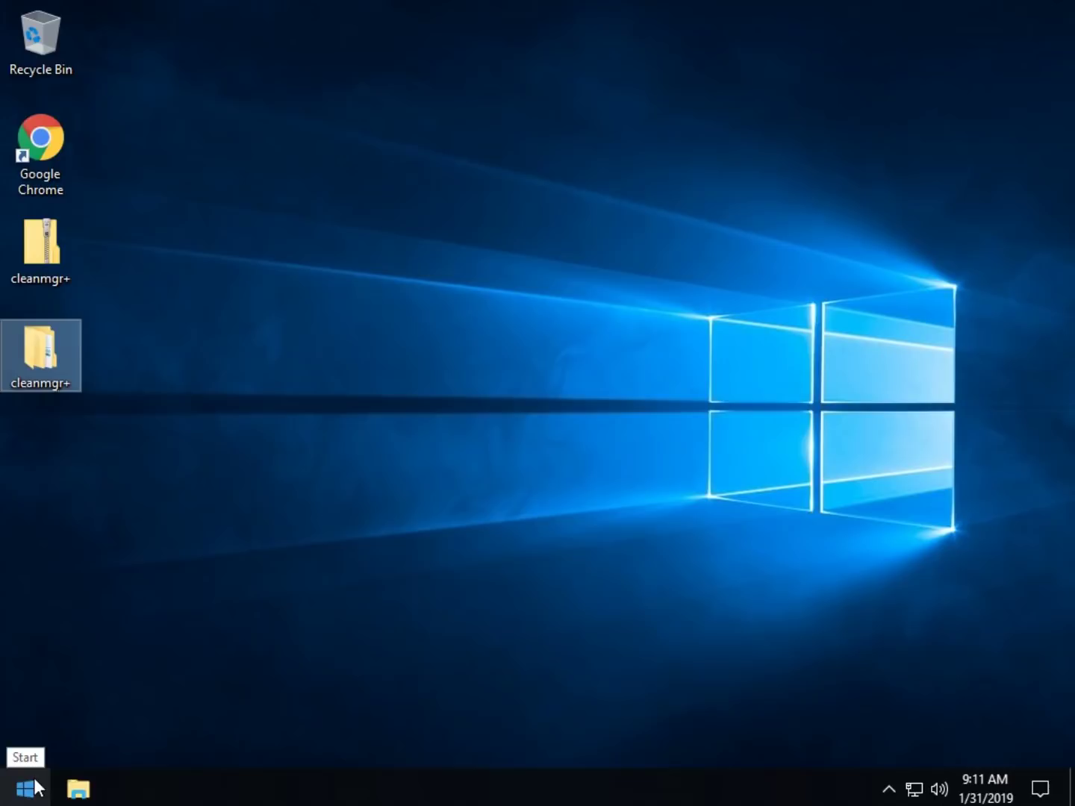
# Step: Run cleanmgr for Disk Cleanup, then launch Cleanmgr+ from the cleanmgr+ folder's Cleanmgr+ subfolder
pyautogui.press('super+r')
pyautogui.click(177, 721)
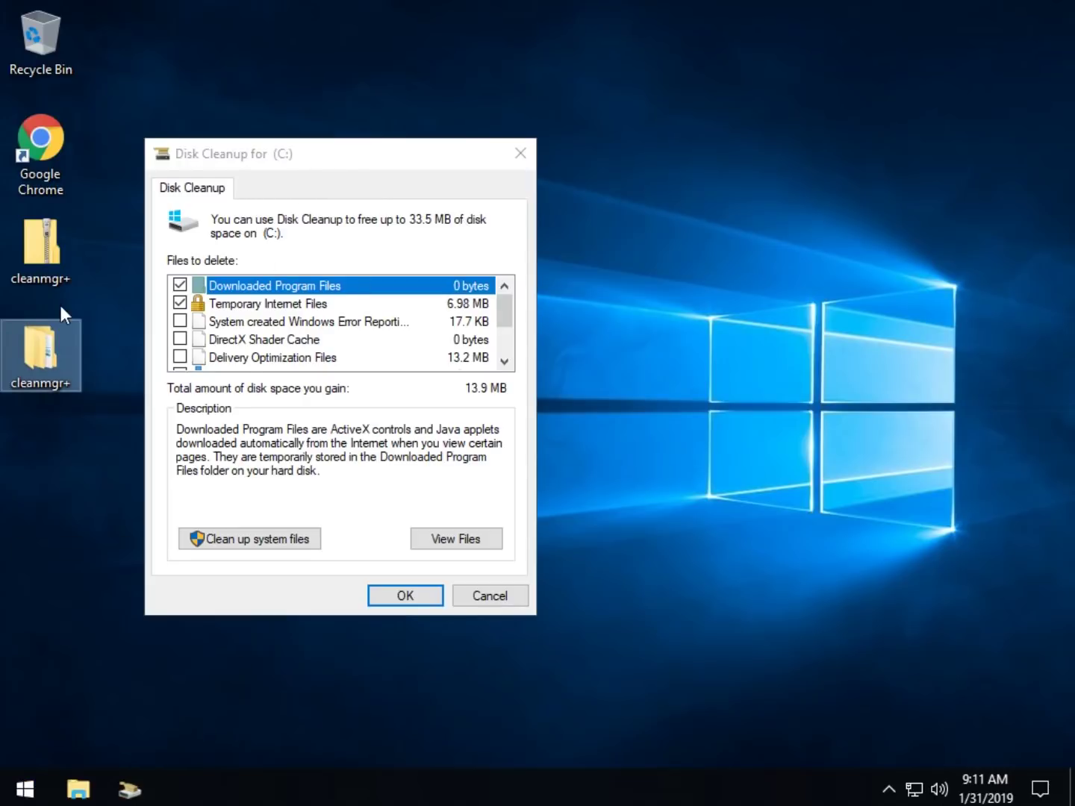
pyautogui.click(38, 228)
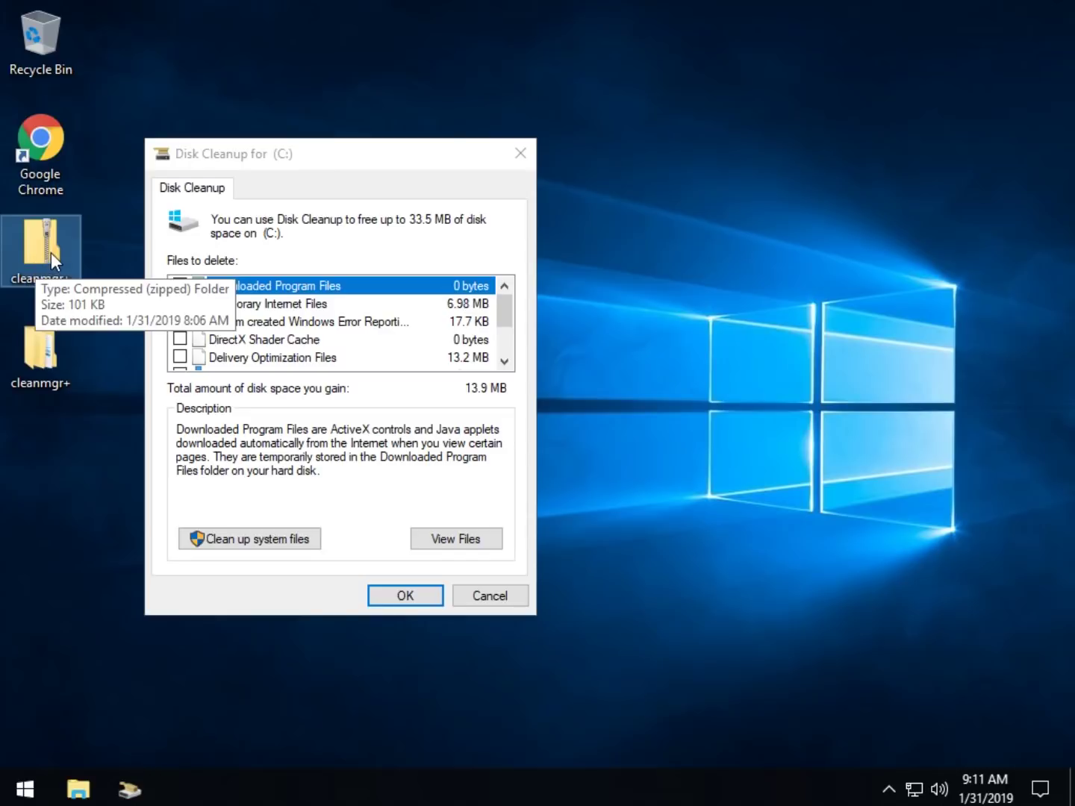
pyautogui.click(44, 364)
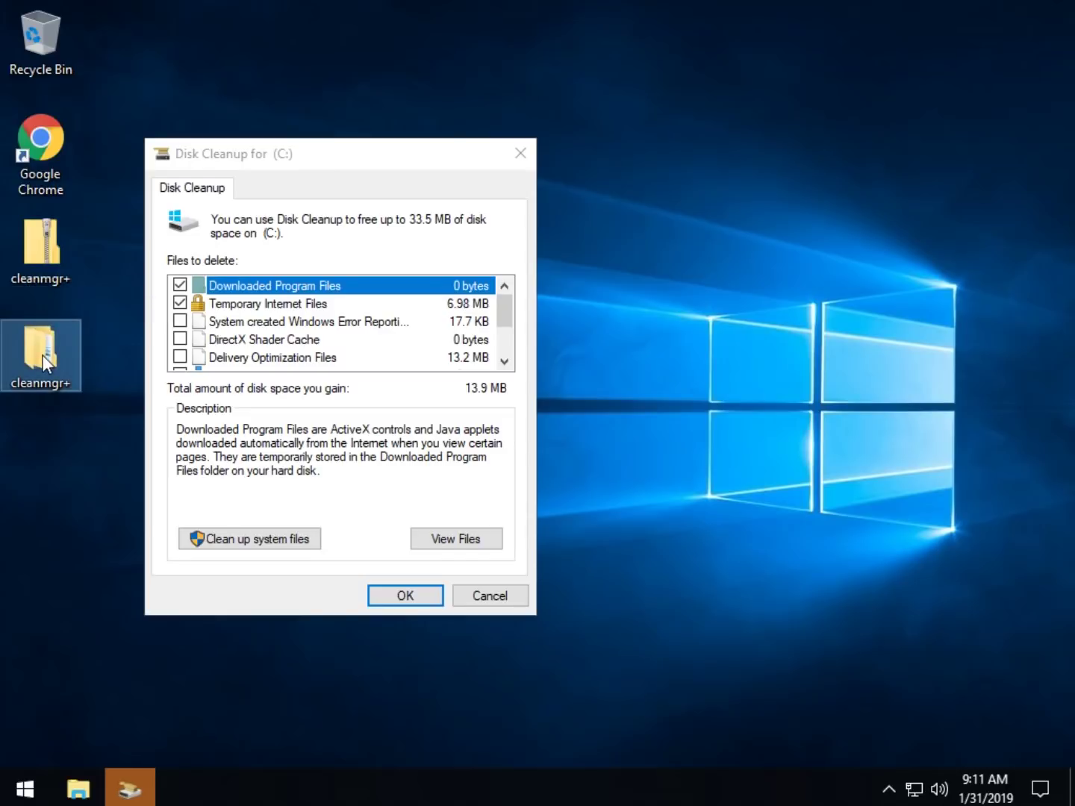
pyautogui.doubleClick(43, 364)
pyautogui.click(439, 312)
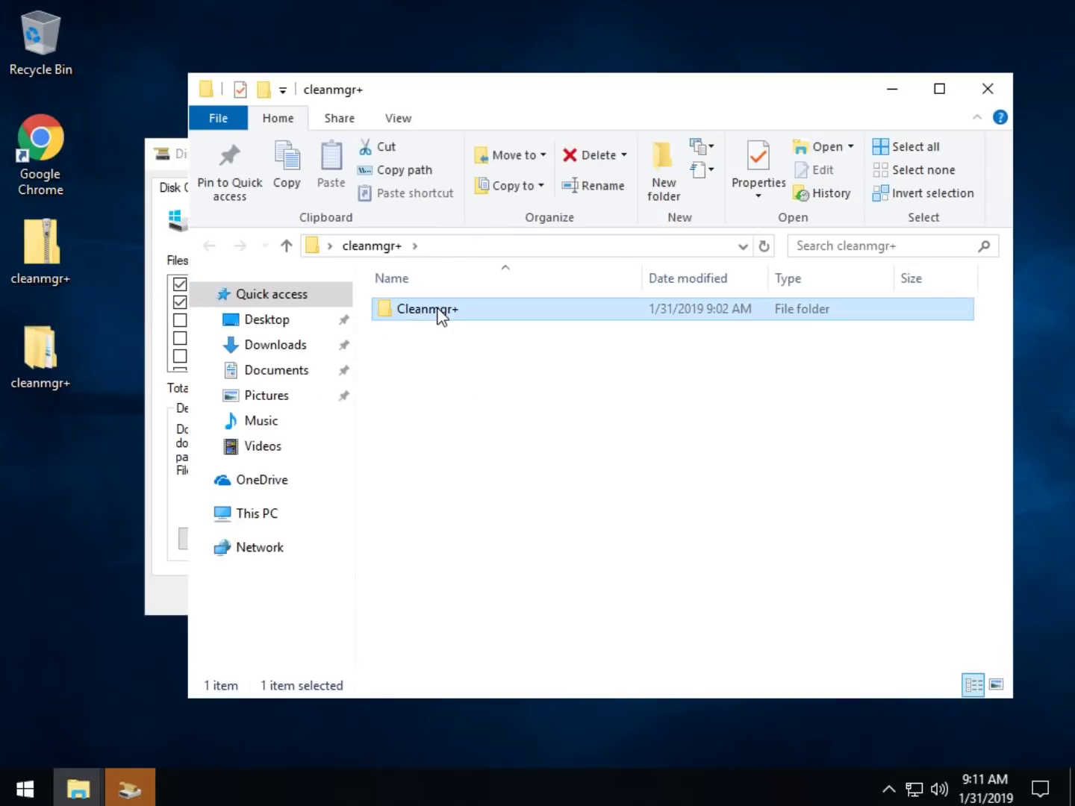
pyautogui.doubleClick(439, 312)
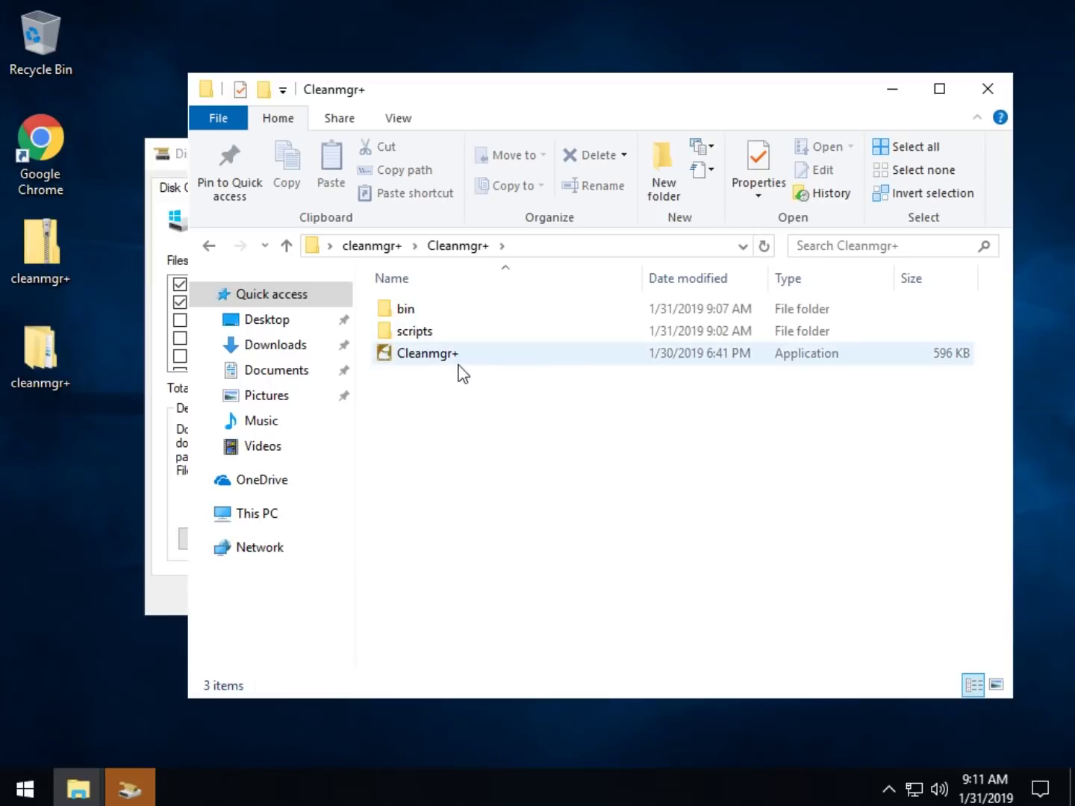
pyautogui.doubleClick(440, 356)
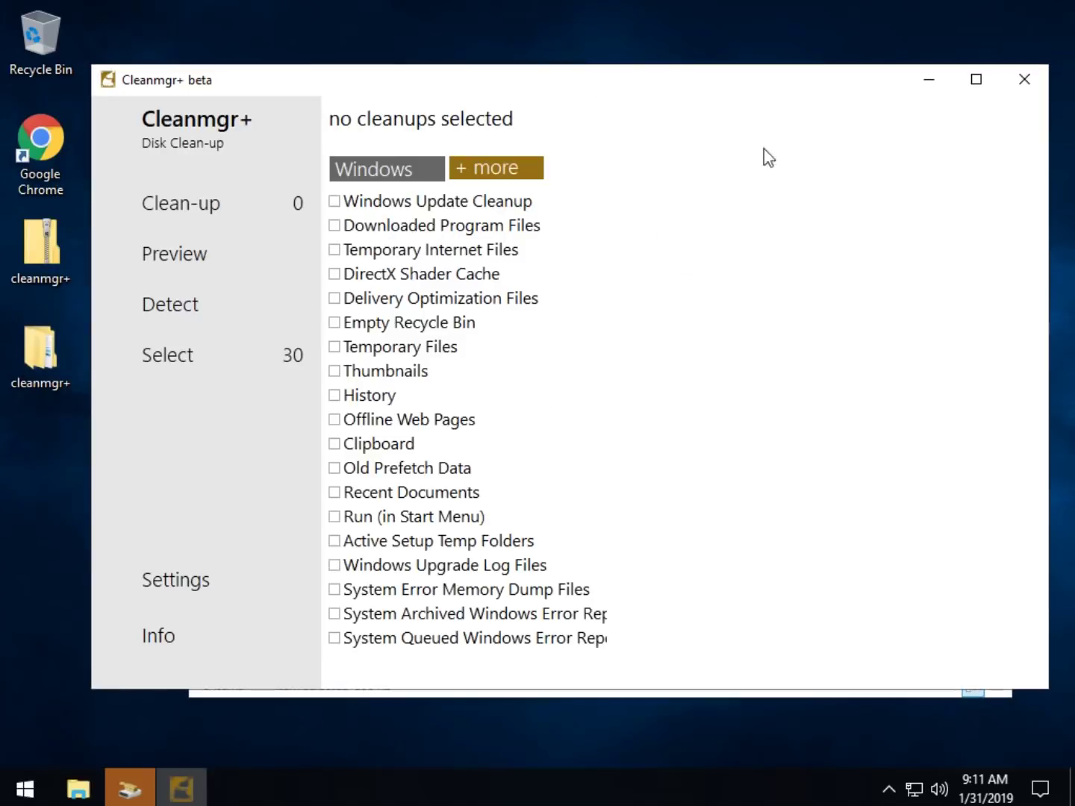
# Step: Minimize Explorer and close Disk Cleanup, then move Cleanmgr+ back to the top of the screen
pyautogui.click(177, 789)
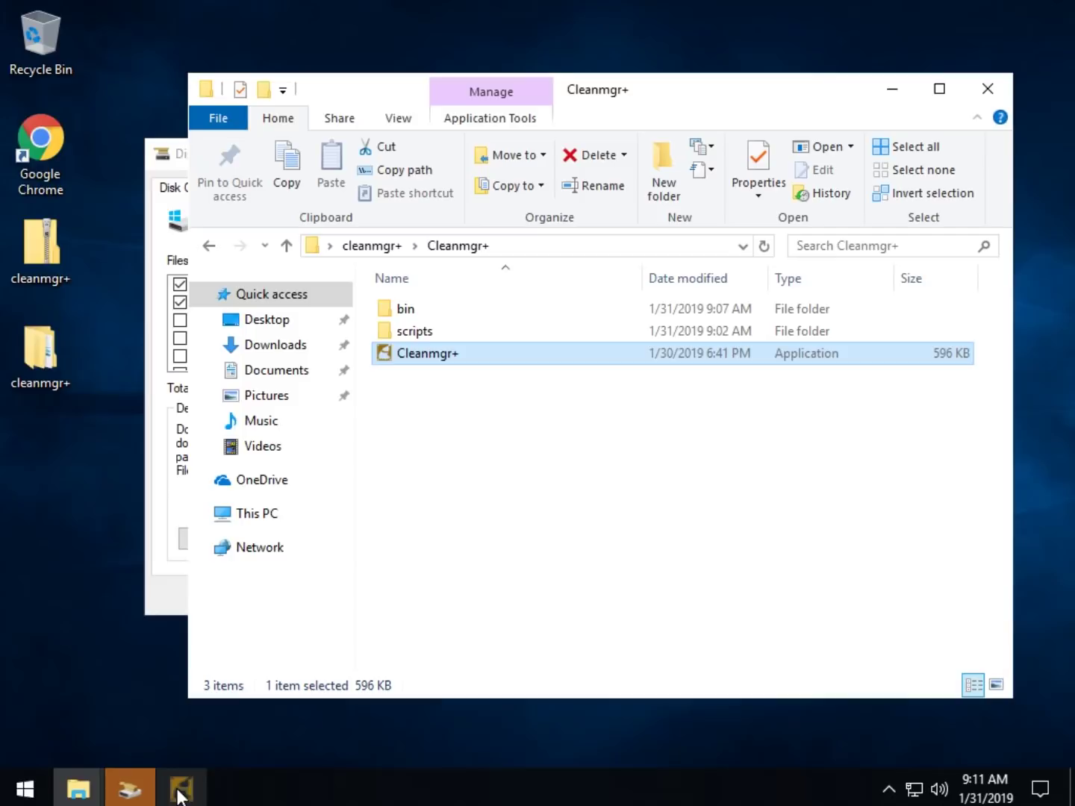
pyautogui.click(138, 795)
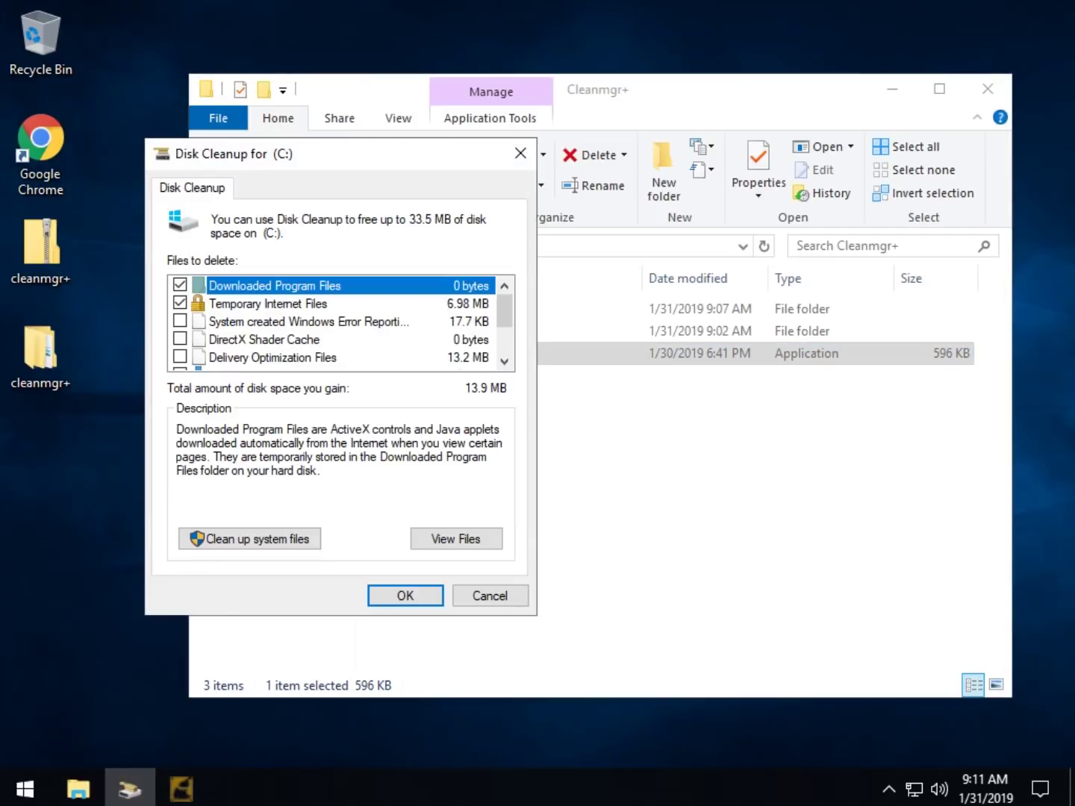
pyautogui.click(893, 88)
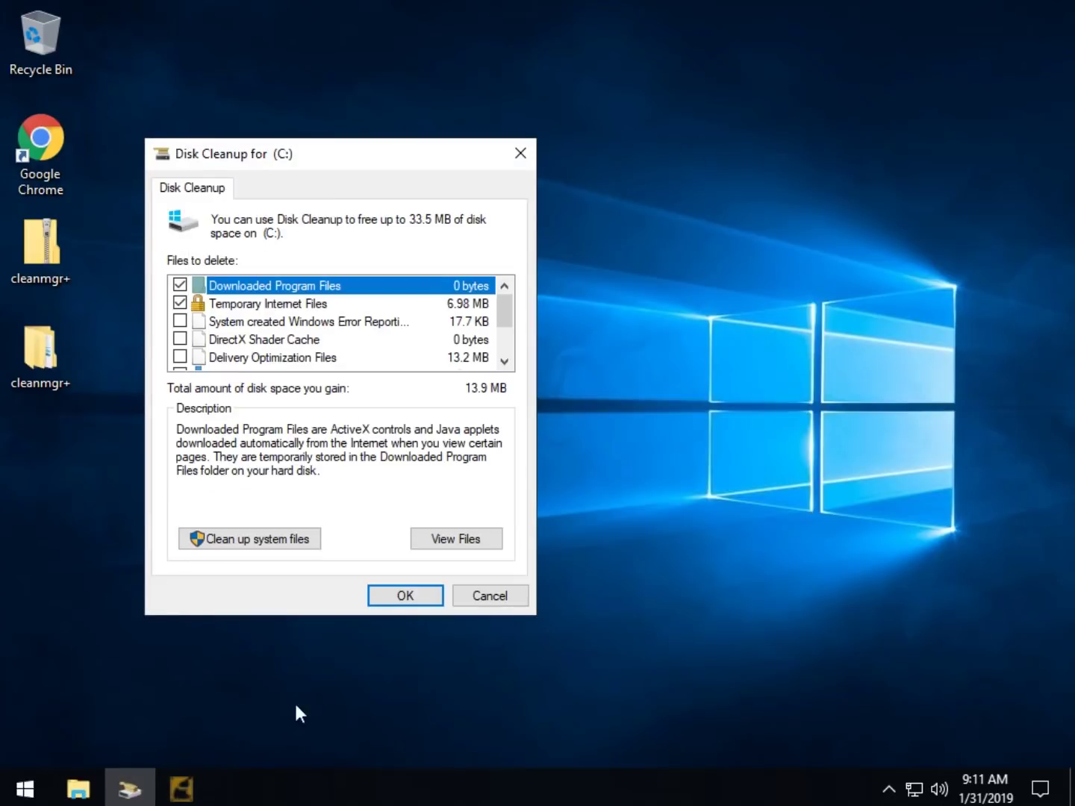
pyautogui.click(183, 787)
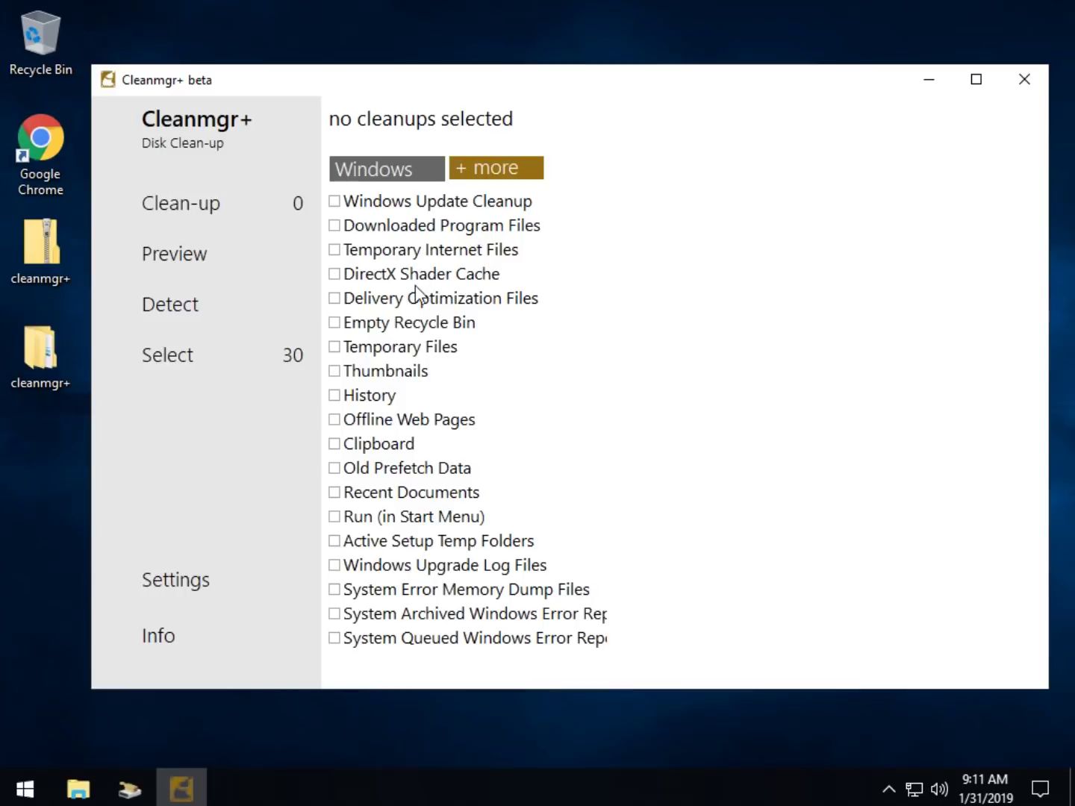
pyautogui.moveTo(569, 86); pyautogui.dragTo(655, 478)
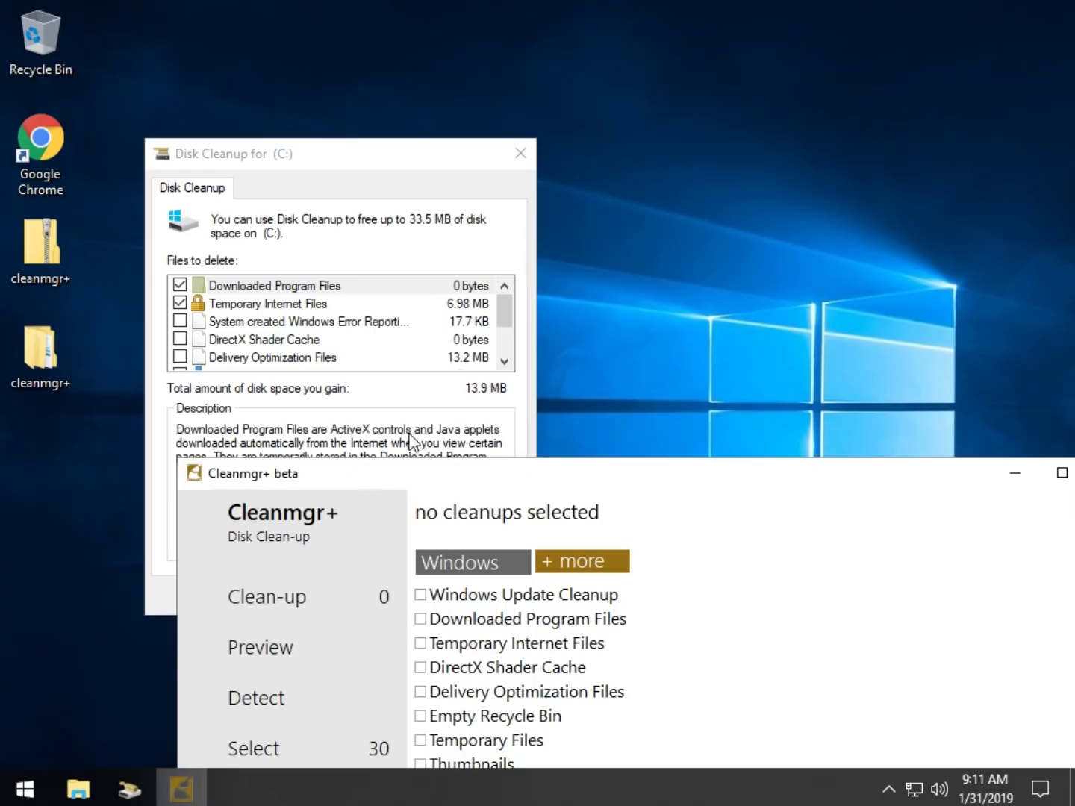
pyautogui.moveTo(313, 179); pyautogui.dragTo(265, 79)
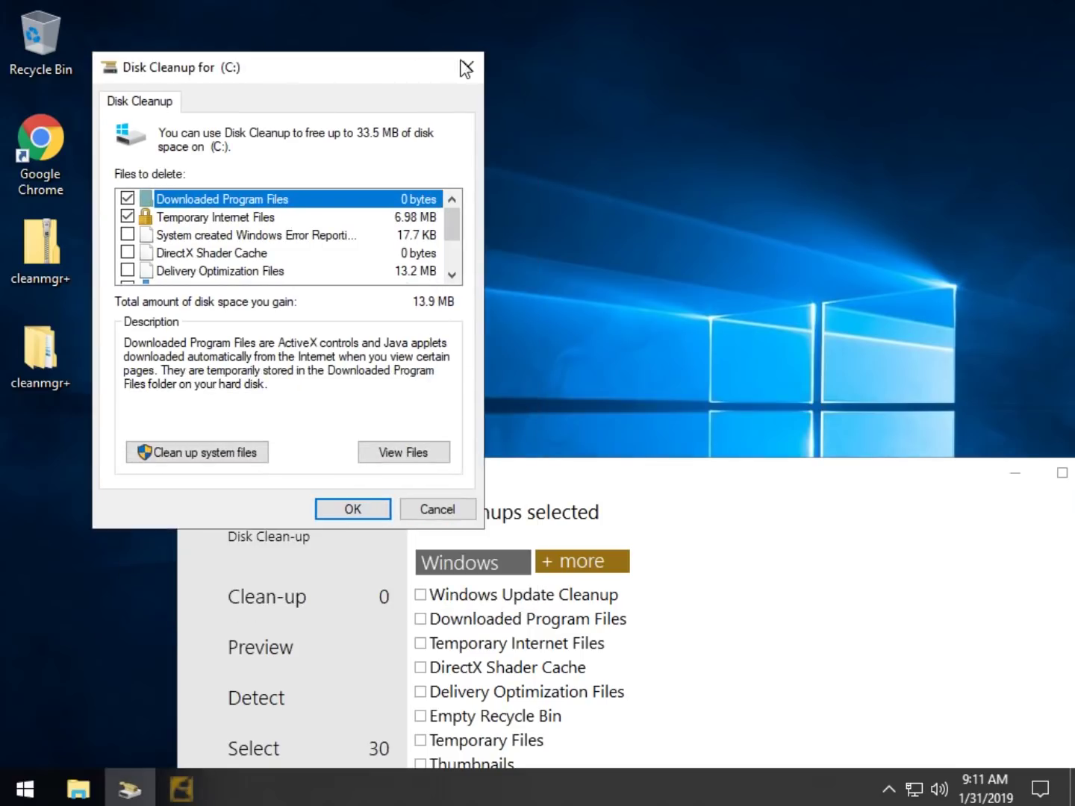
pyautogui.click(463, 67)
pyautogui.moveTo(684, 475); pyautogui.dragTo(592, 81)
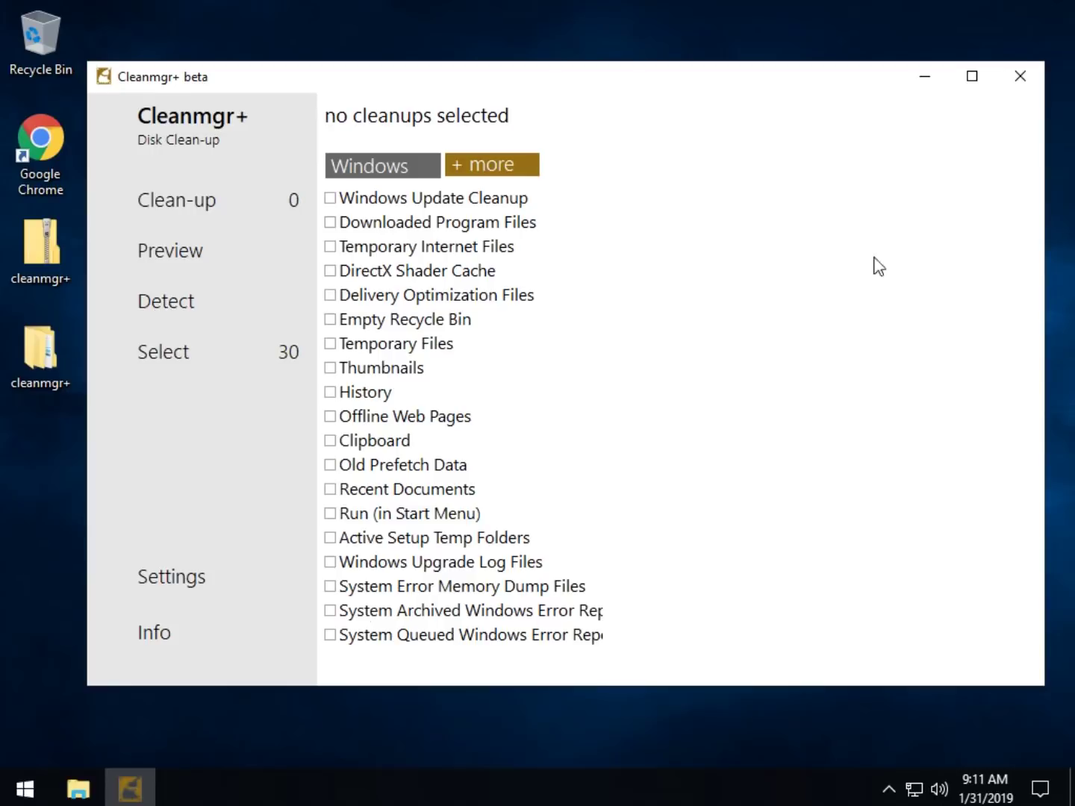
# Step: Show the '+ more' cleanup list and open the Cleanmgr+ Settings panel
pyautogui.click(494, 176)
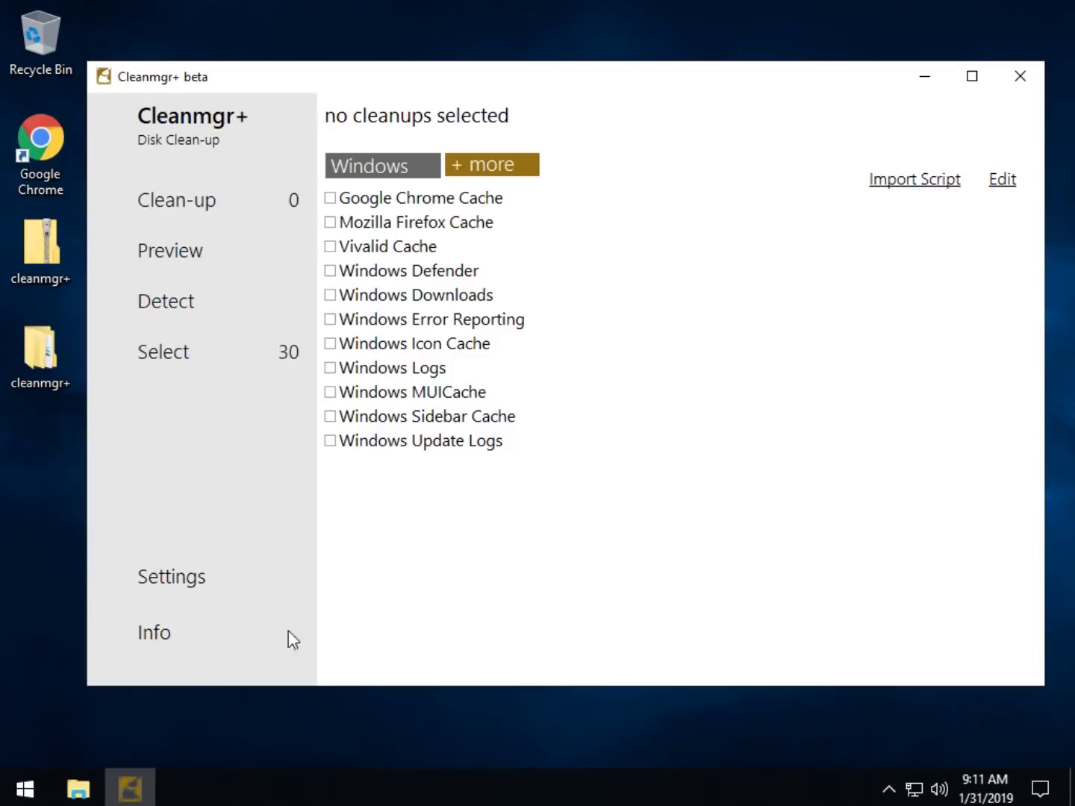
pyautogui.click(183, 593)
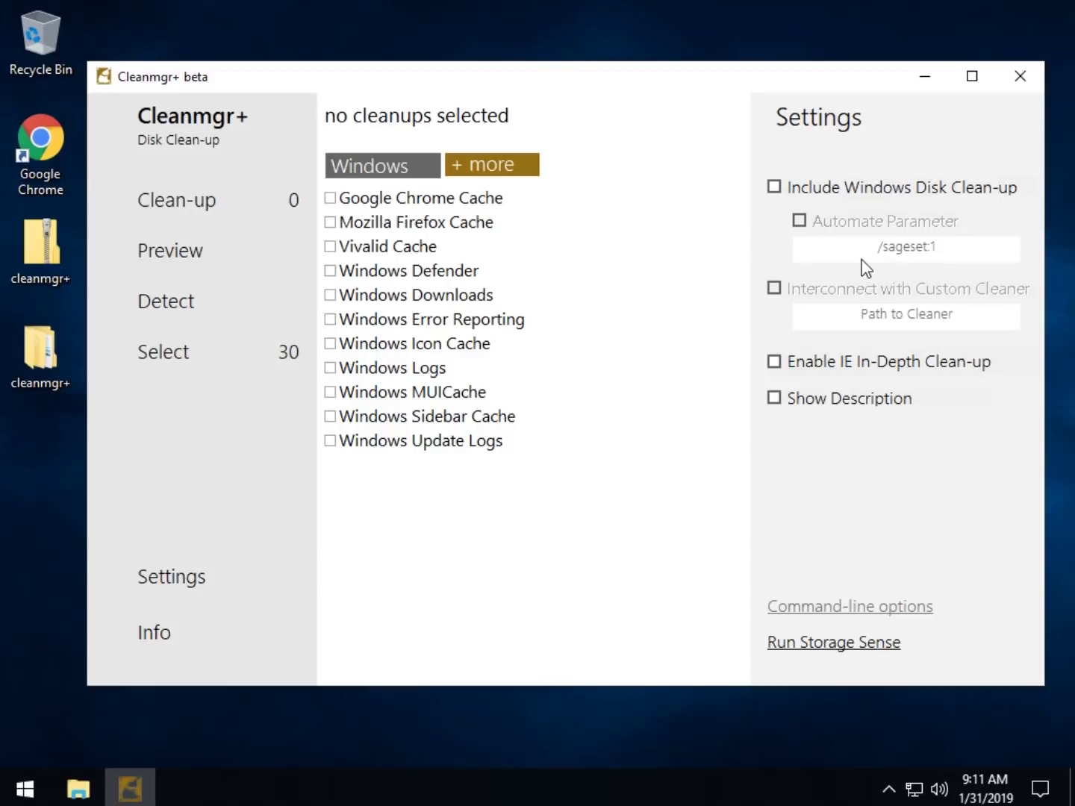
# Step: Toggle Include Windows Disk Clean-up and Automate Parameter on then off, and launch Storage Sense
pyautogui.click(778, 191)
pyautogui.click(802, 219)
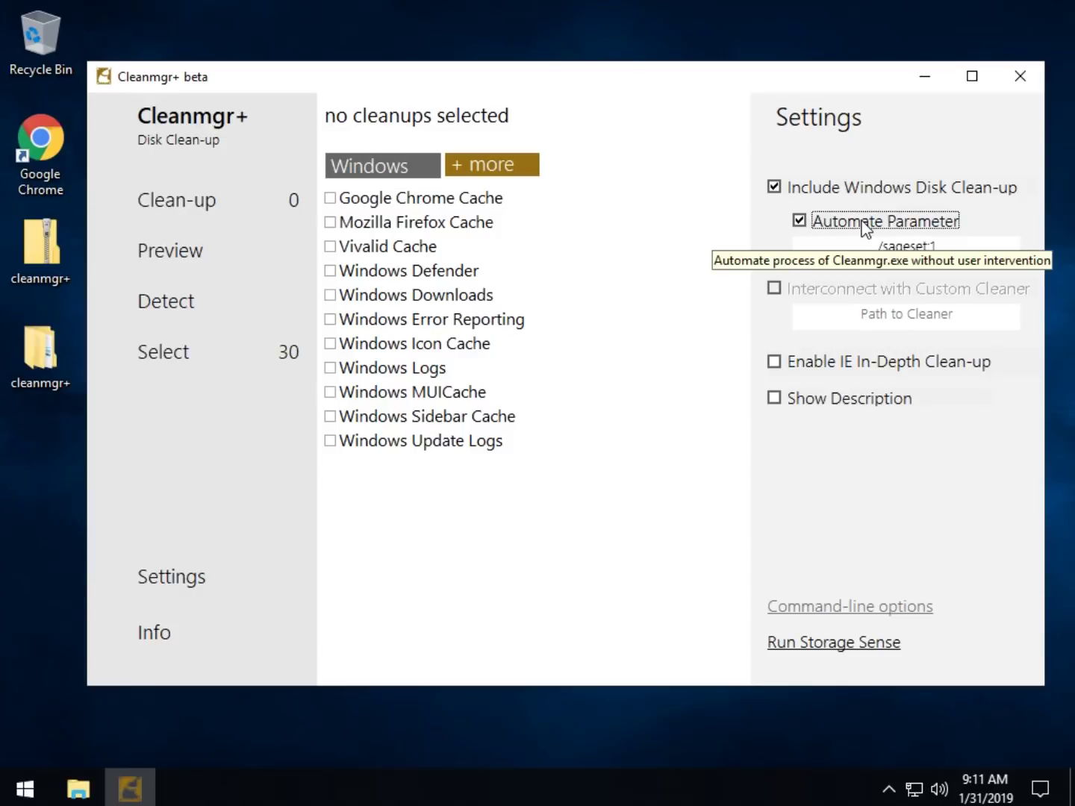
pyautogui.click(800, 220)
pyautogui.click(778, 192)
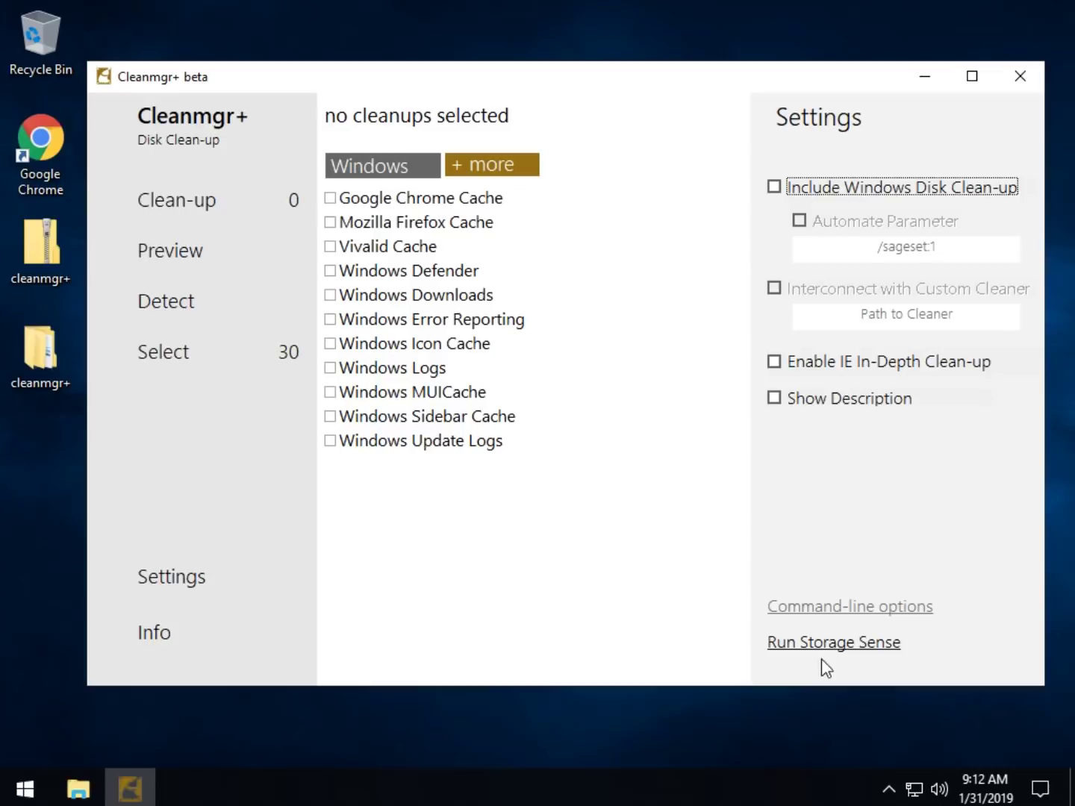
pyautogui.click(783, 645)
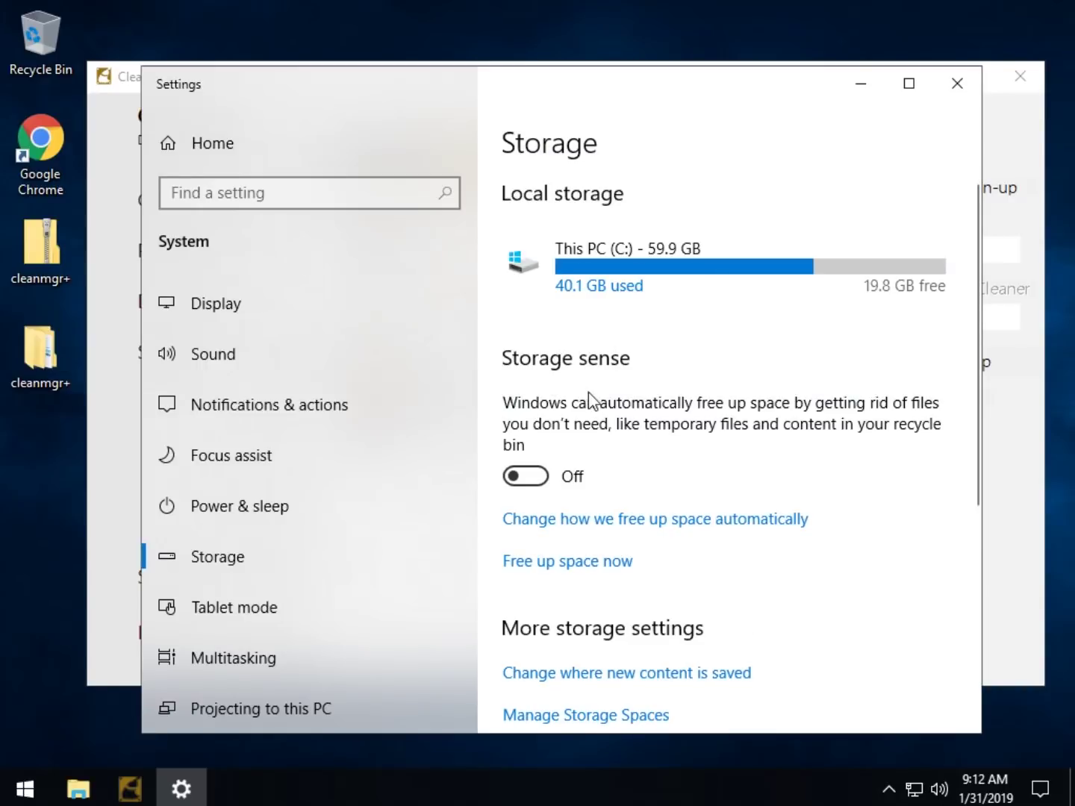
# Step: Close the Windows Settings Storage window
pyautogui.click(957, 82)
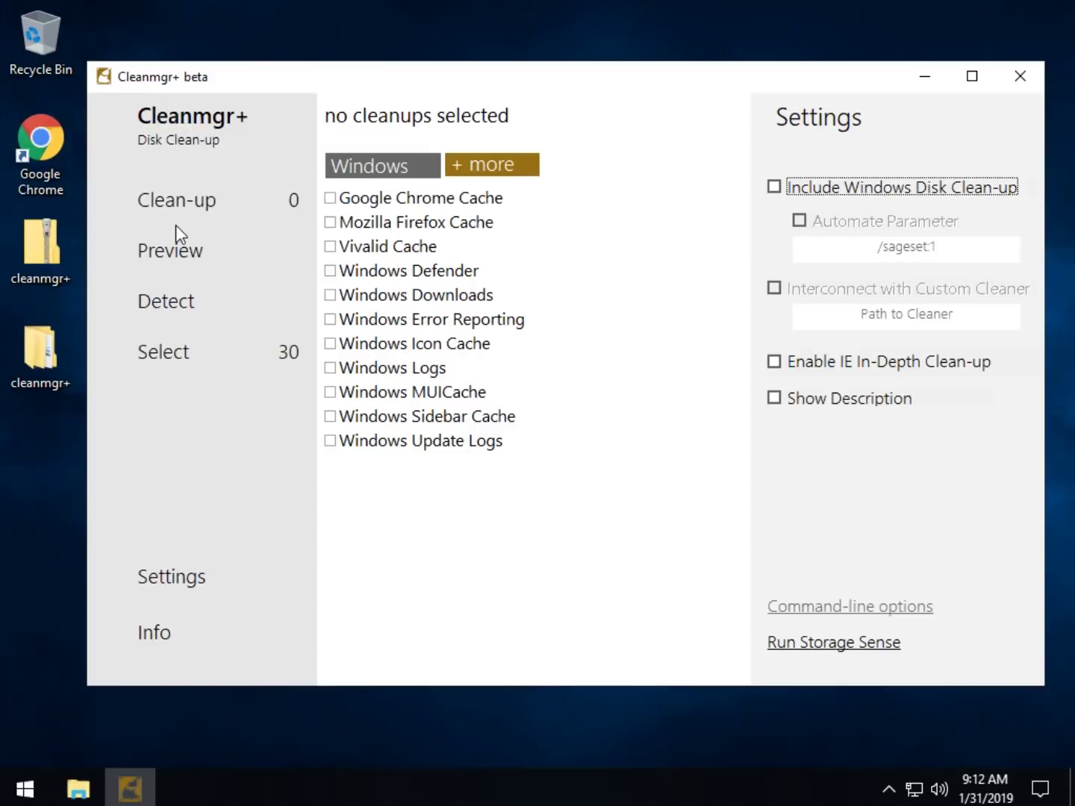
# Step: Run Detect, then widen the Cleanmgr+ window on both the right and left sides
pyautogui.click(170, 306)
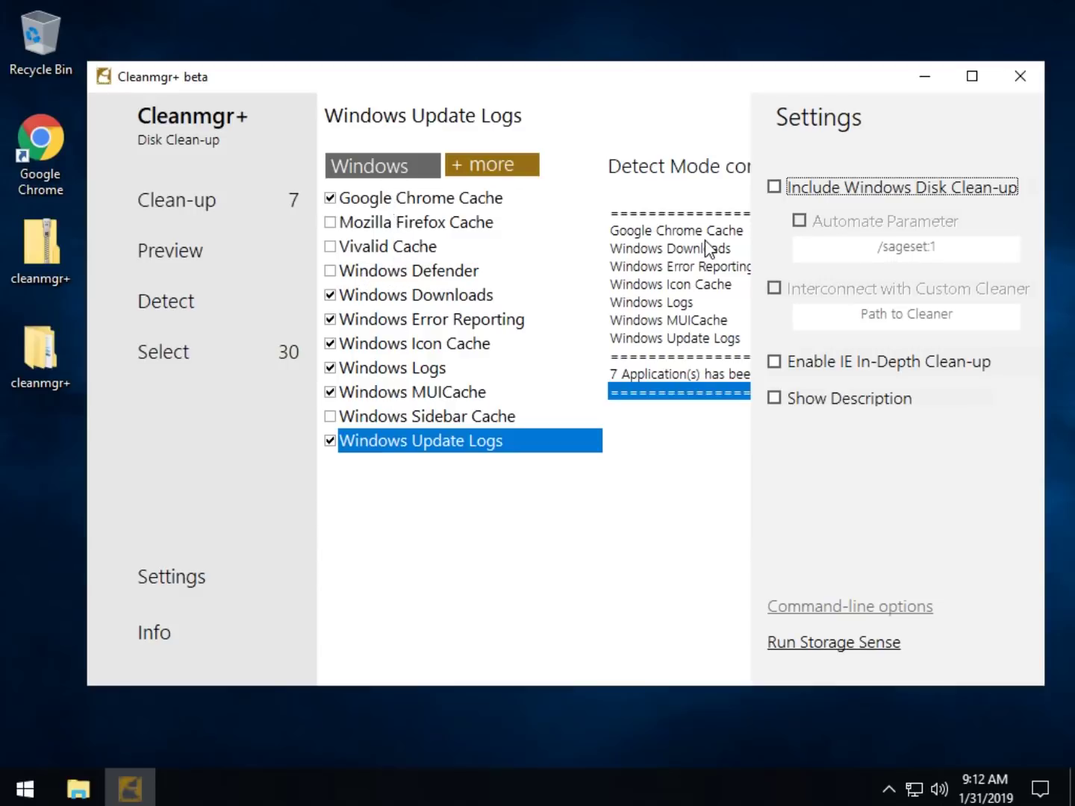
pyautogui.moveTo(1044, 221); pyautogui.dragTo(1070, 221)
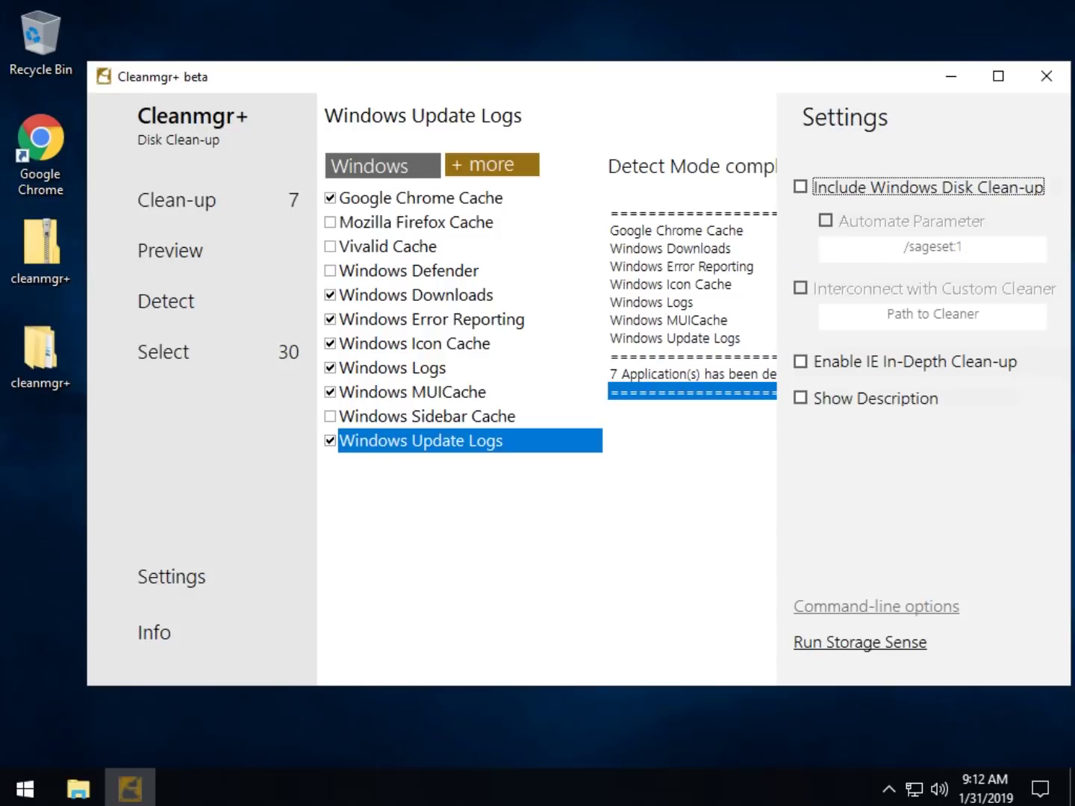
pyautogui.moveTo(88, 263); pyautogui.dragTo(40, 263)
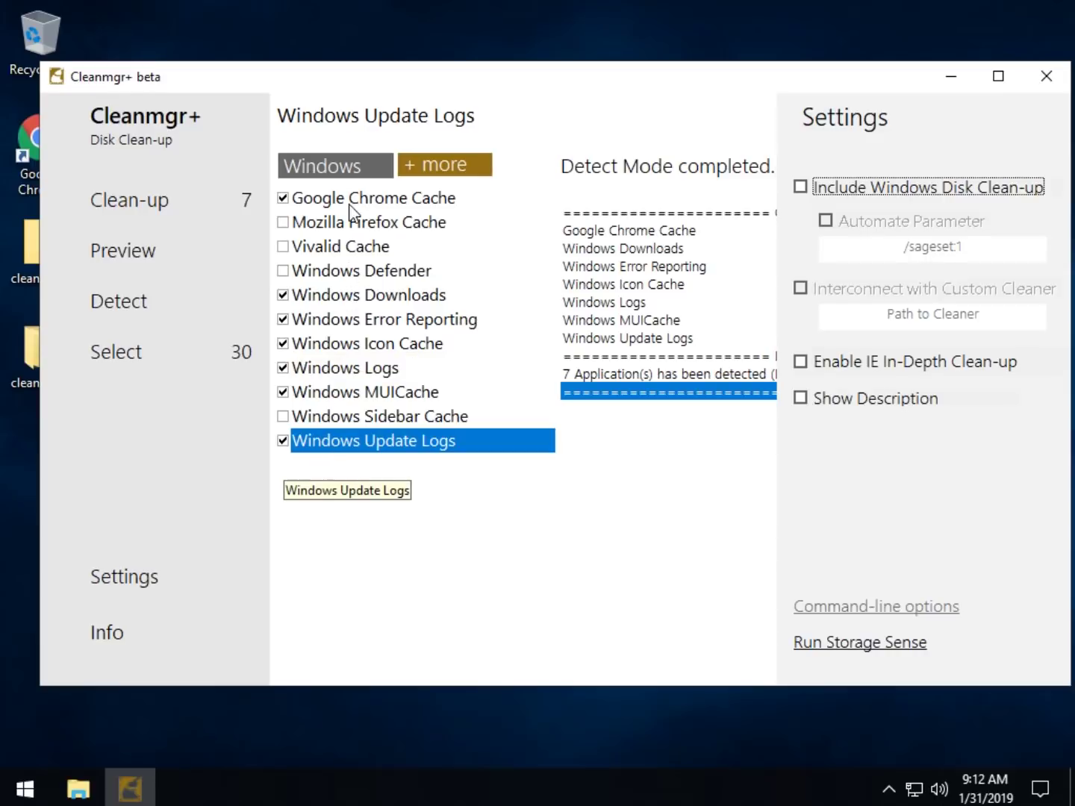
# Step: On the Windows tab, check Windows Update Cleanup, Downloaded Program Files, Temporary Internet Files and Empty Recycle Bin
pyautogui.click(327, 170)
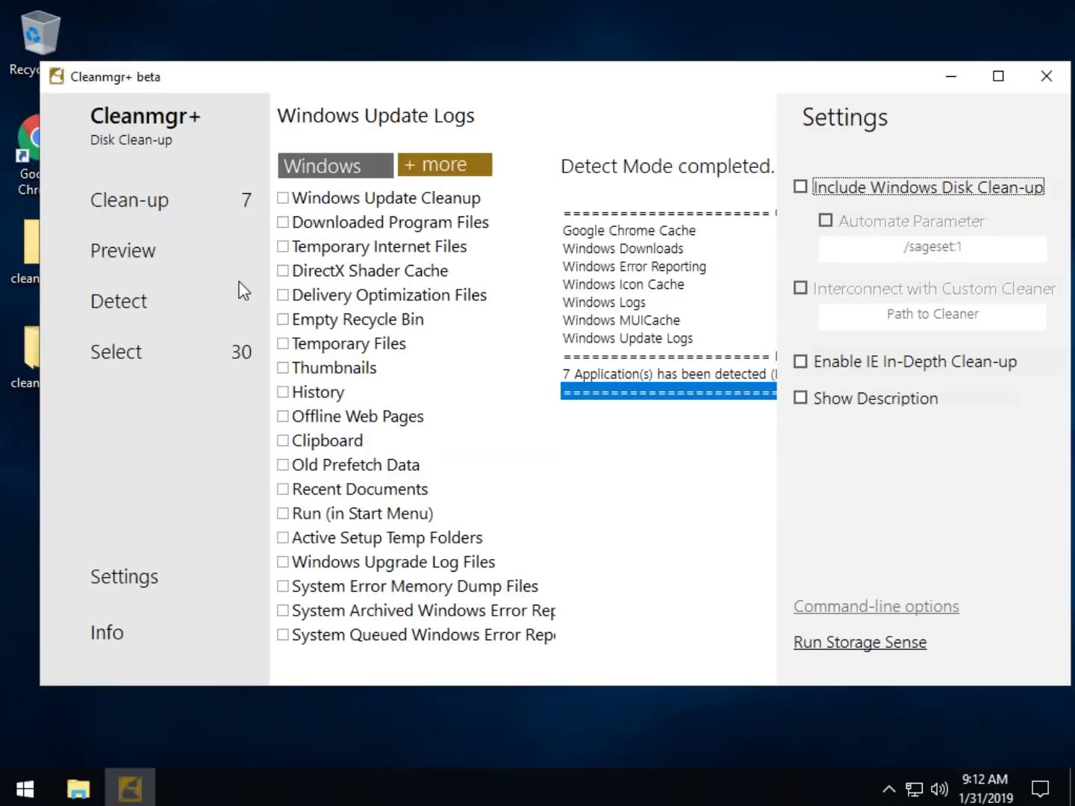
pyautogui.click(292, 206)
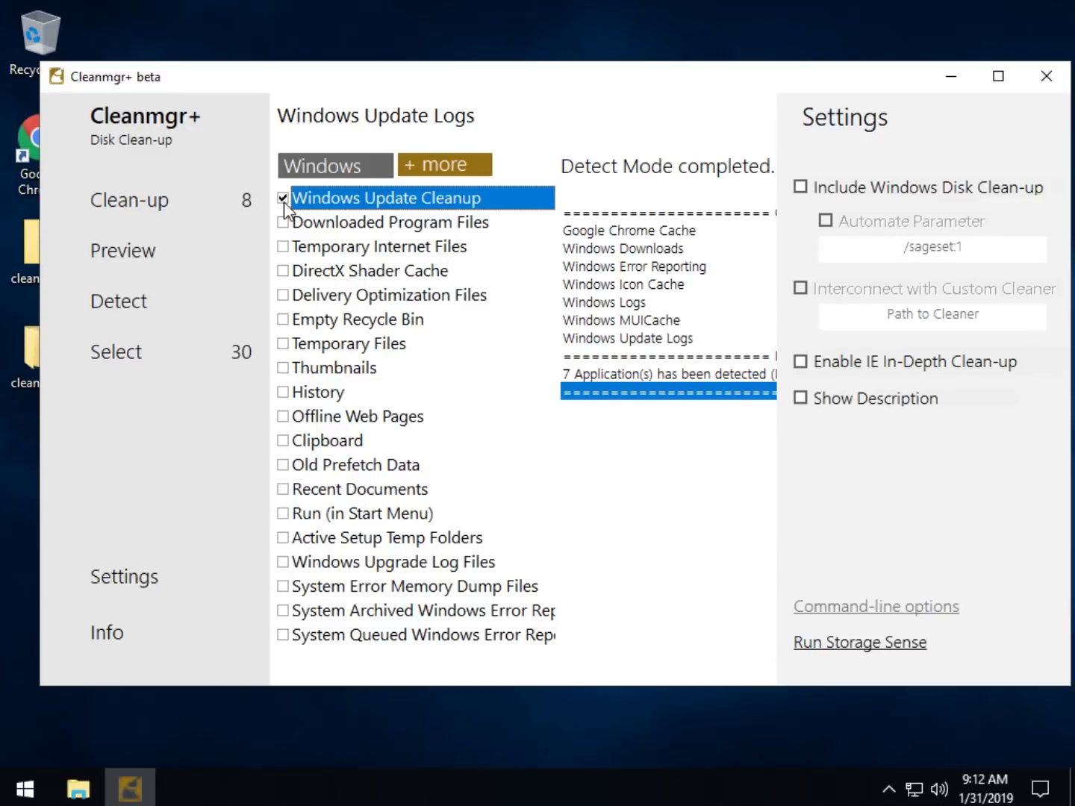
pyautogui.click(283, 222)
pyautogui.click(284, 247)
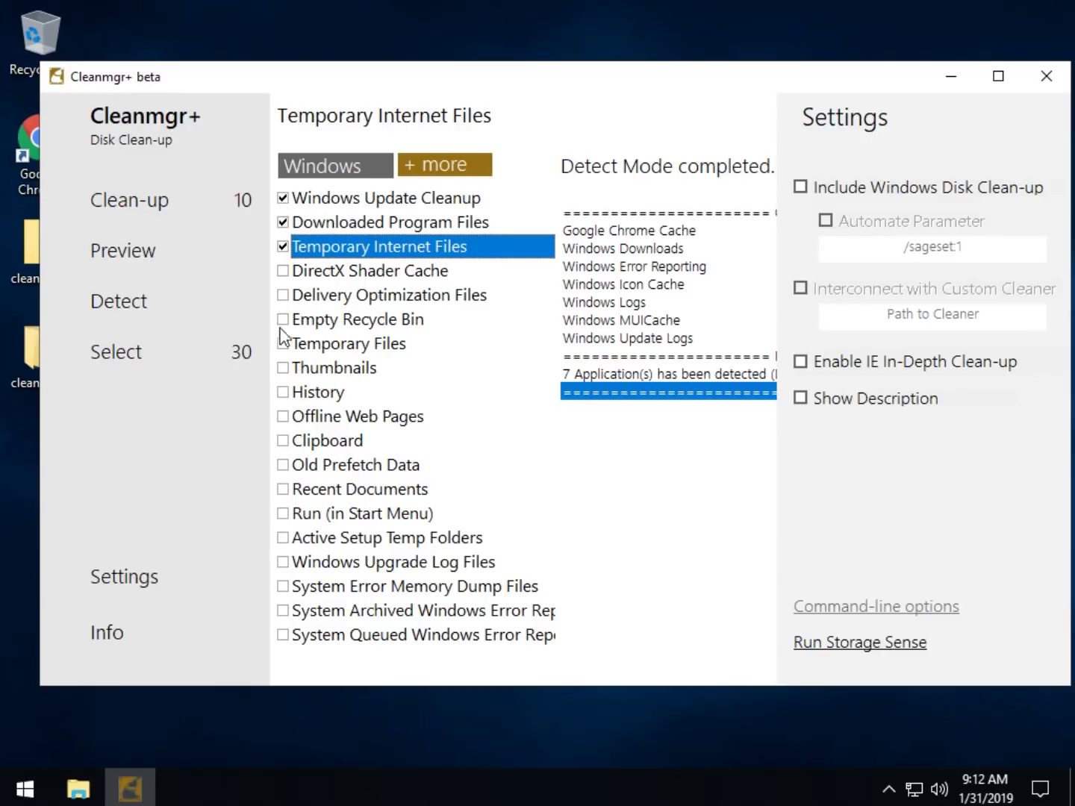
pyautogui.click(283, 320)
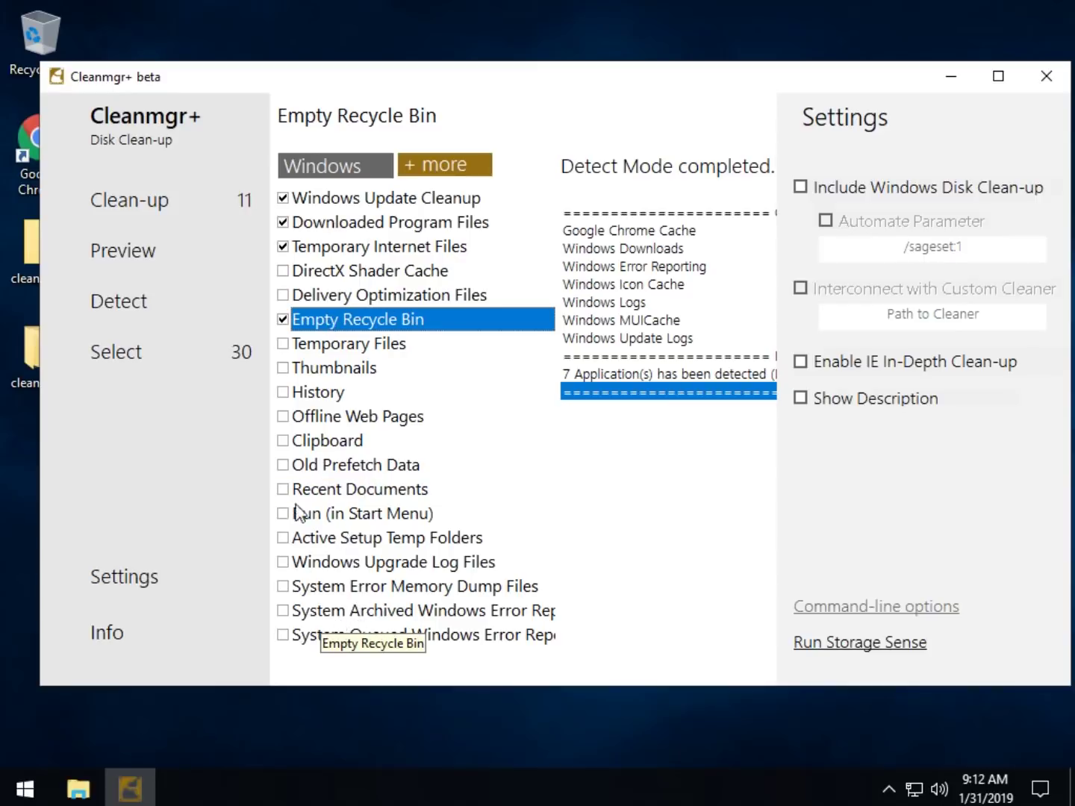
# Step: Also check Delivery Optimization Files, DirectX Shader Cache and Active Setup Temp Folders
pyautogui.click(340, 369)
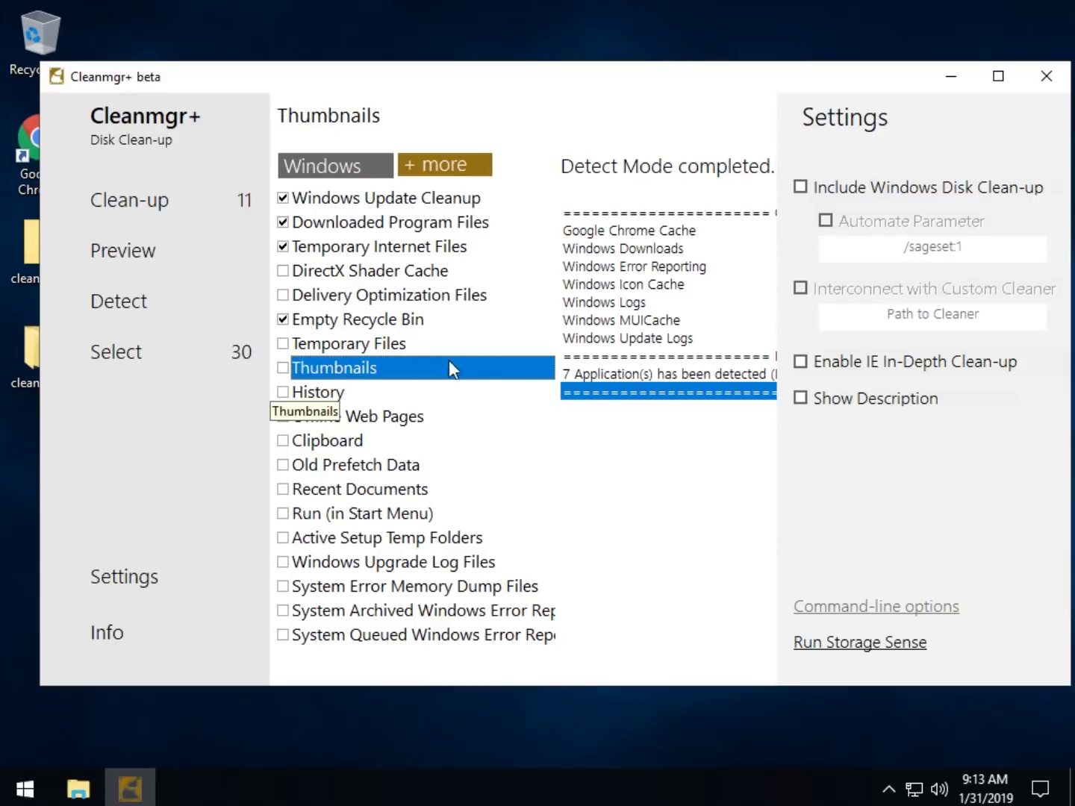
pyautogui.click(283, 295)
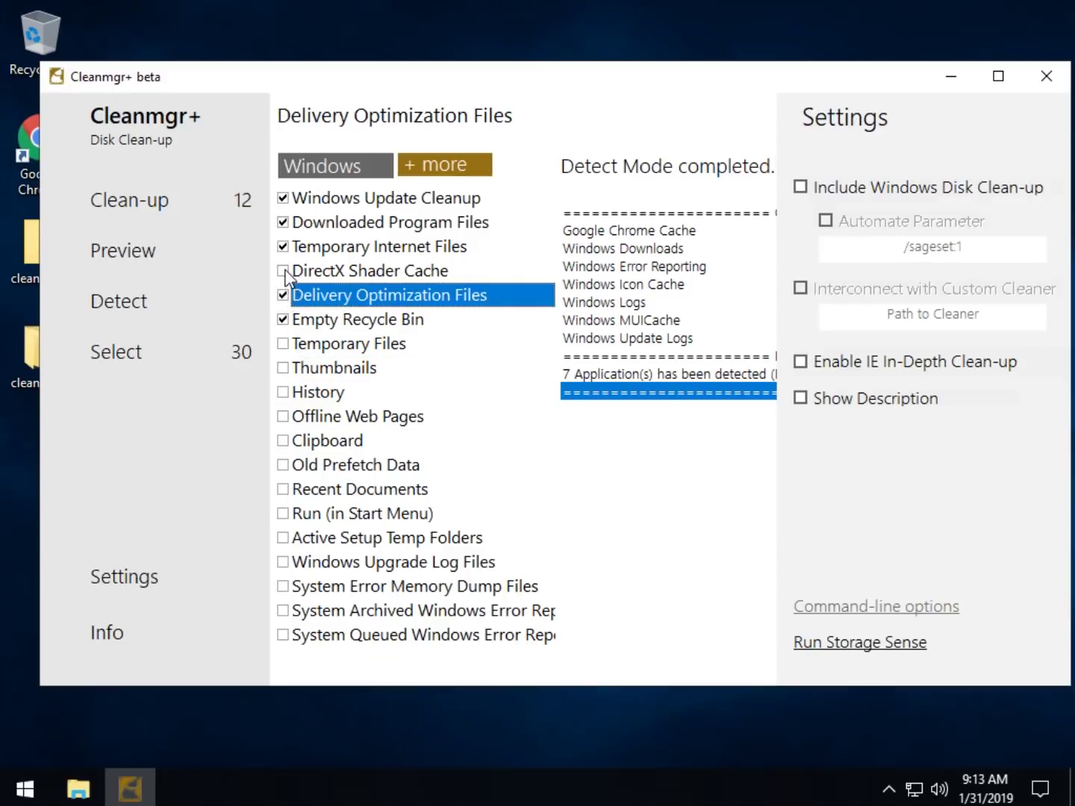
pyautogui.click(283, 271)
pyautogui.click(282, 537)
pyautogui.click(295, 489)
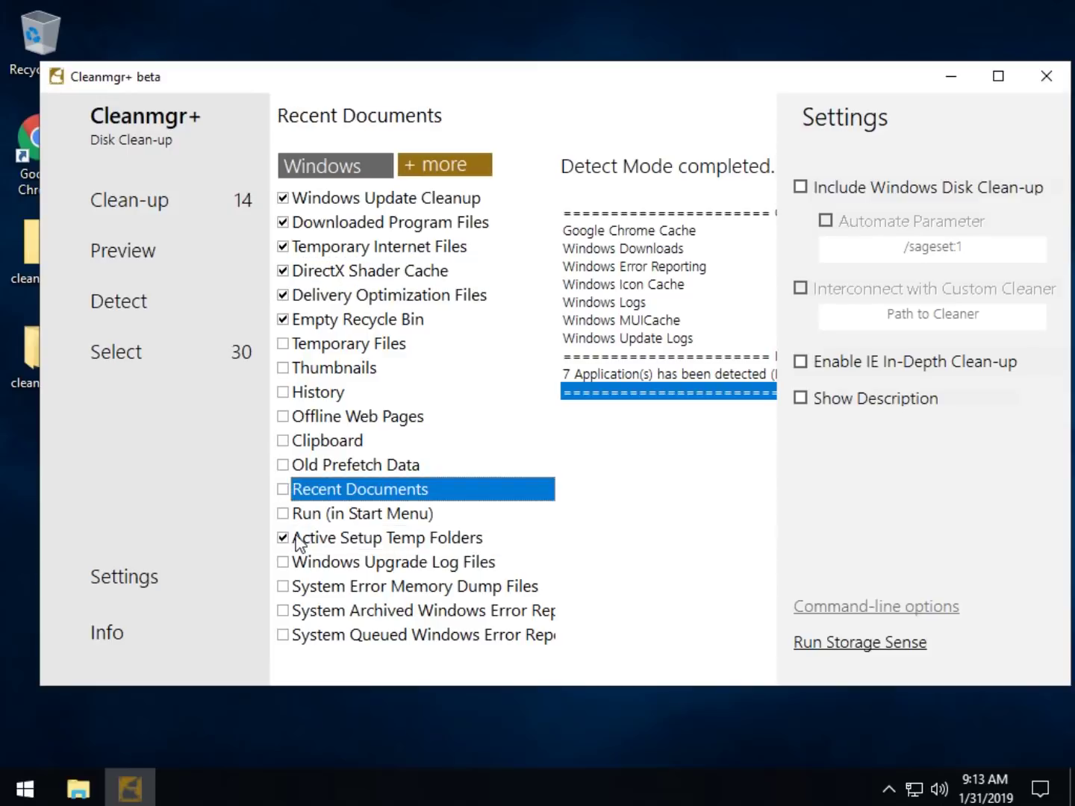
pyautogui.click(292, 538)
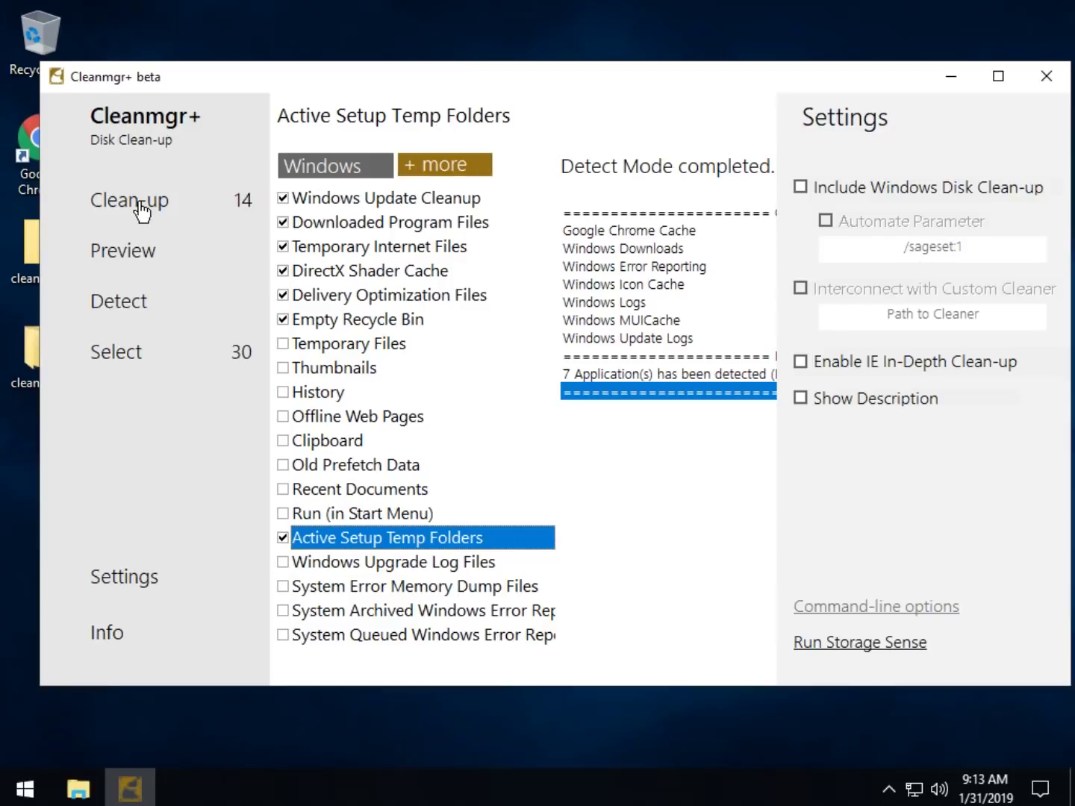
# Step: Check Windows Defender under '+ more' and run the clean-up, confirming with Yes
pyautogui.click(448, 165)
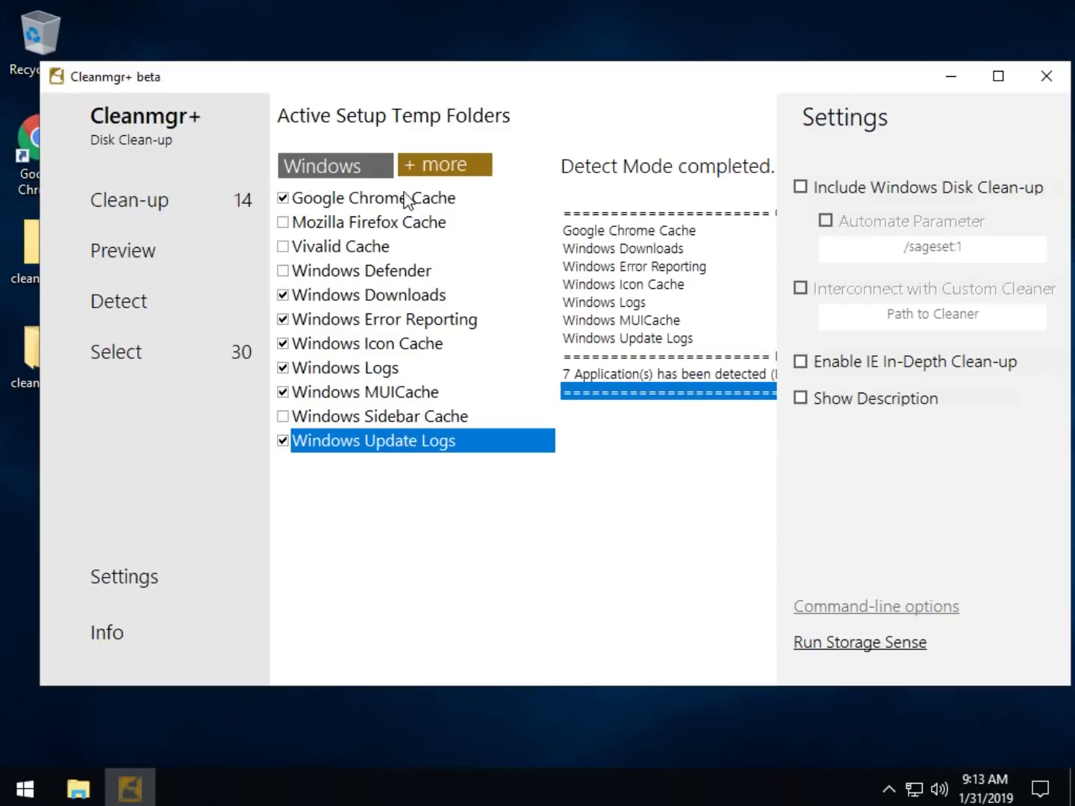
pyautogui.click(337, 273)
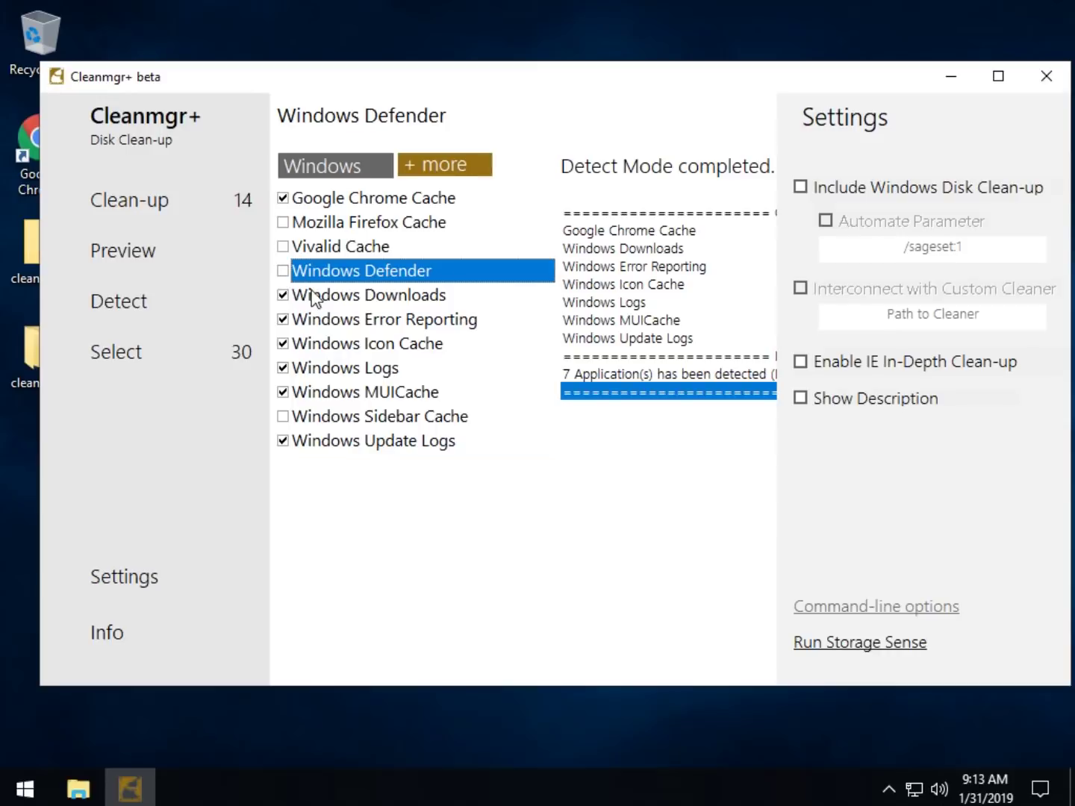
pyautogui.click(283, 271)
pyautogui.click(151, 210)
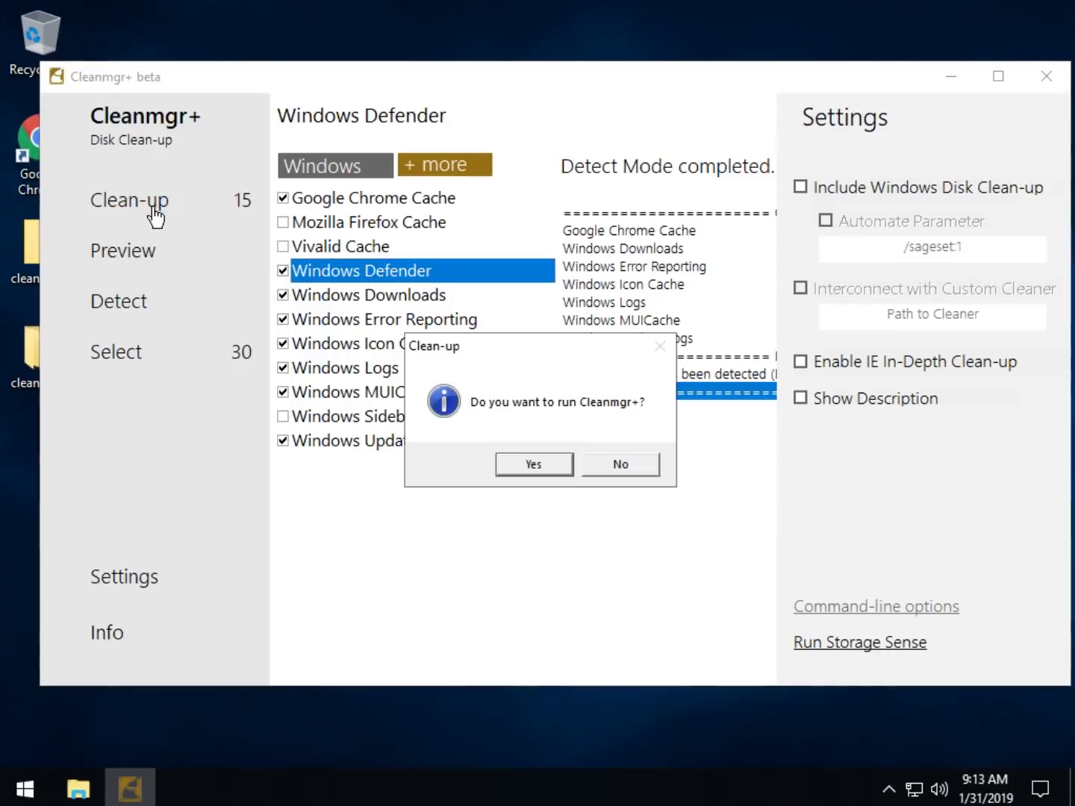
pyautogui.click(533, 464)
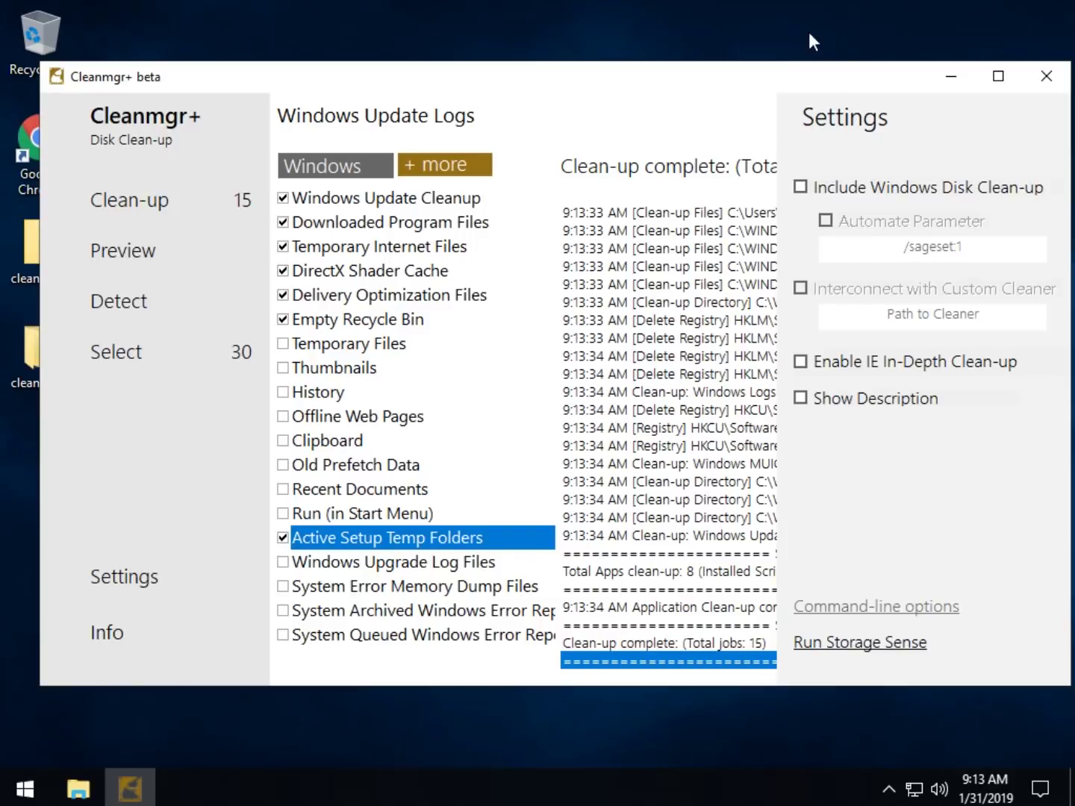
# Step: Nudge the window up-left and select every Windows clean-up item, bringing the count to 27
pyautogui.moveTo(702, 88); pyautogui.dragTo(684, 75)
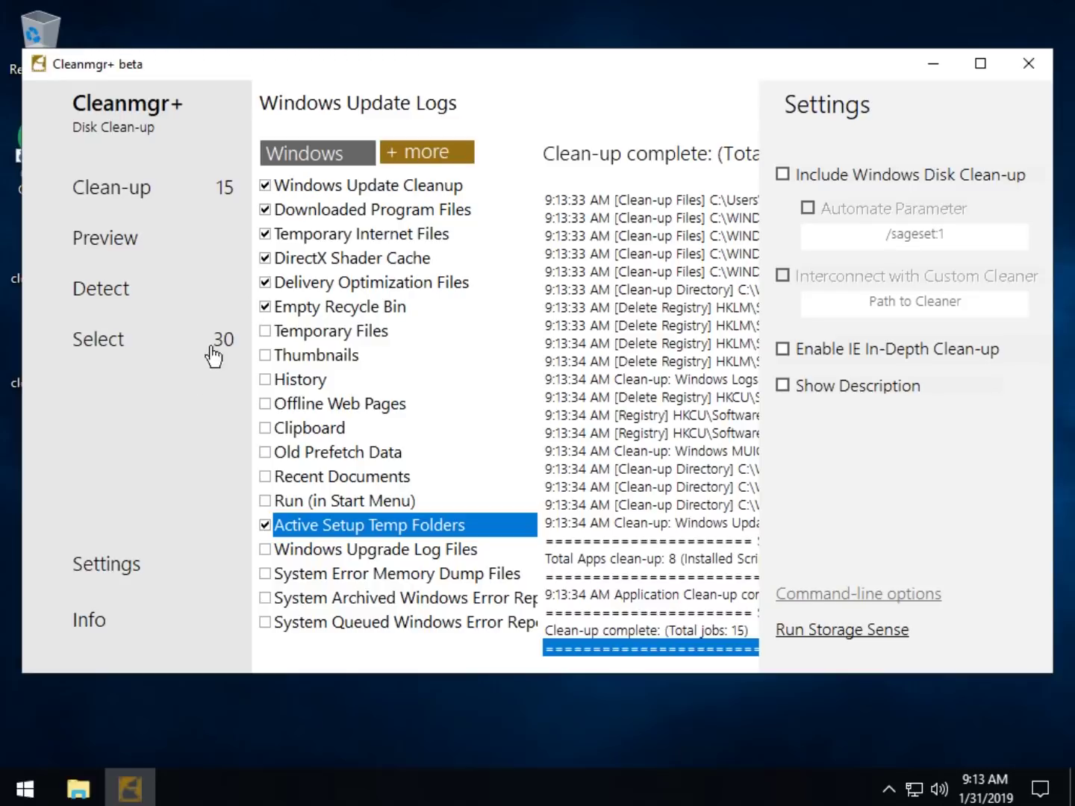
pyautogui.click(90, 344)
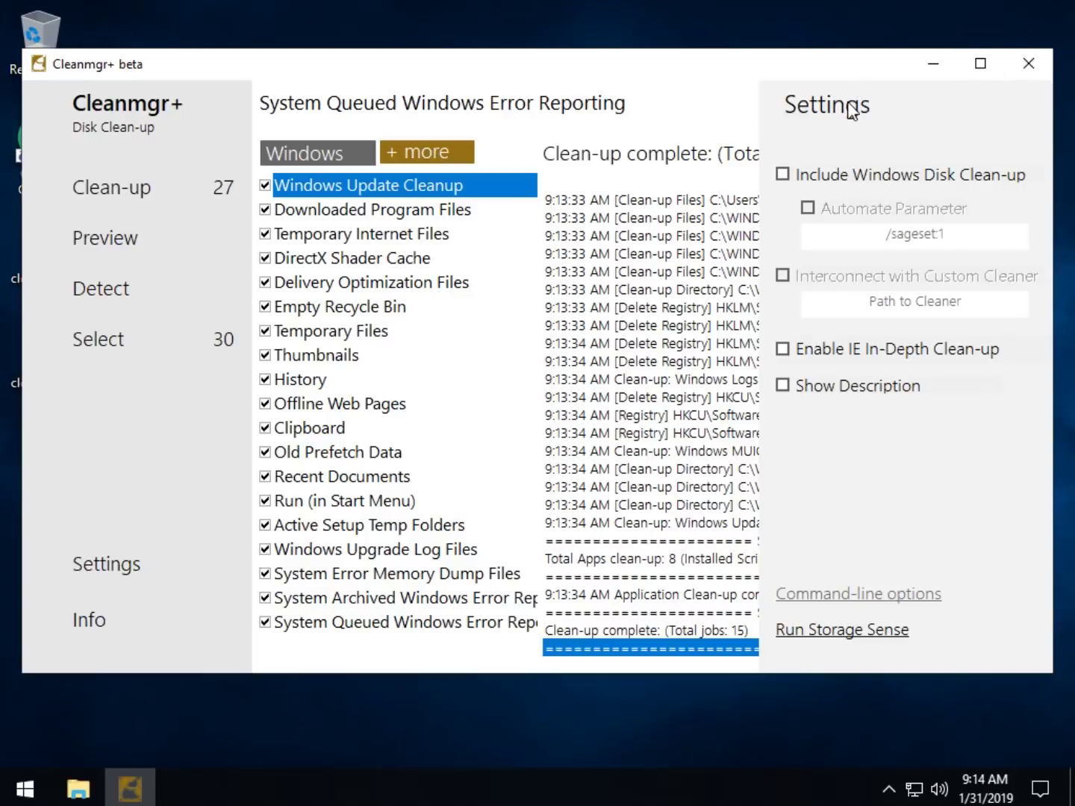
# Step: Open Info, start Clean-up but answer No, then run a Preview of the checked items
pyautogui.click(92, 636)
pyautogui.click(672, 289)
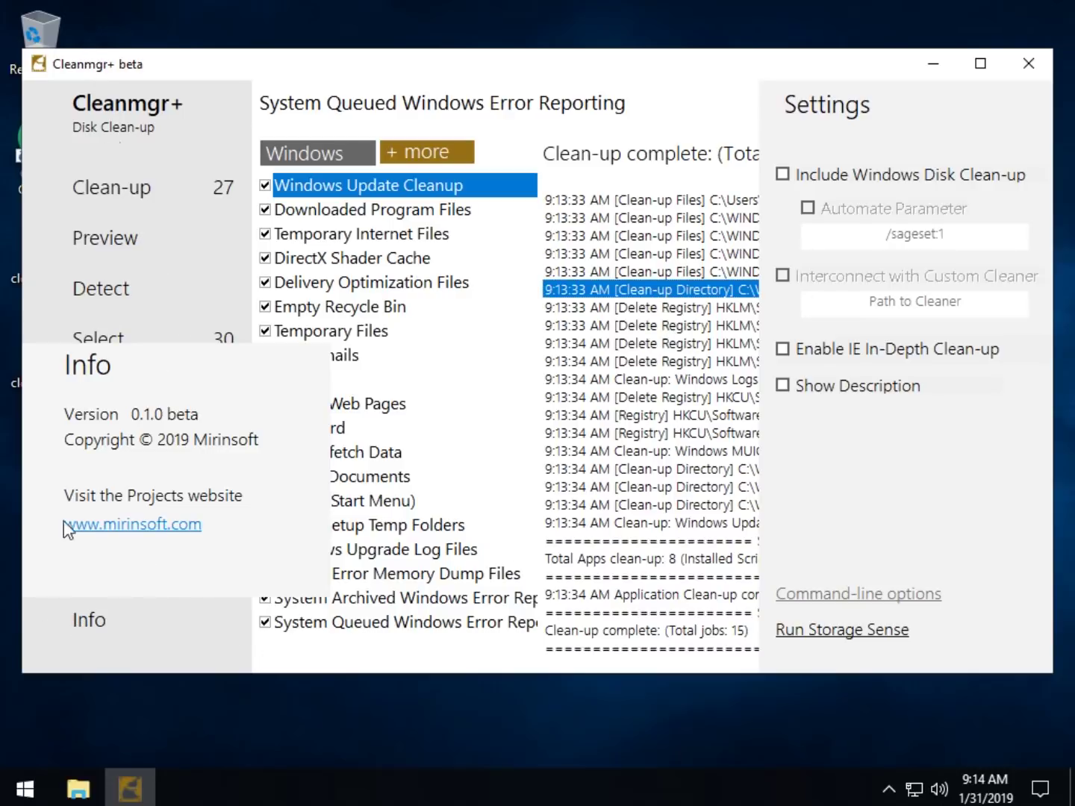
pyautogui.click(132, 199)
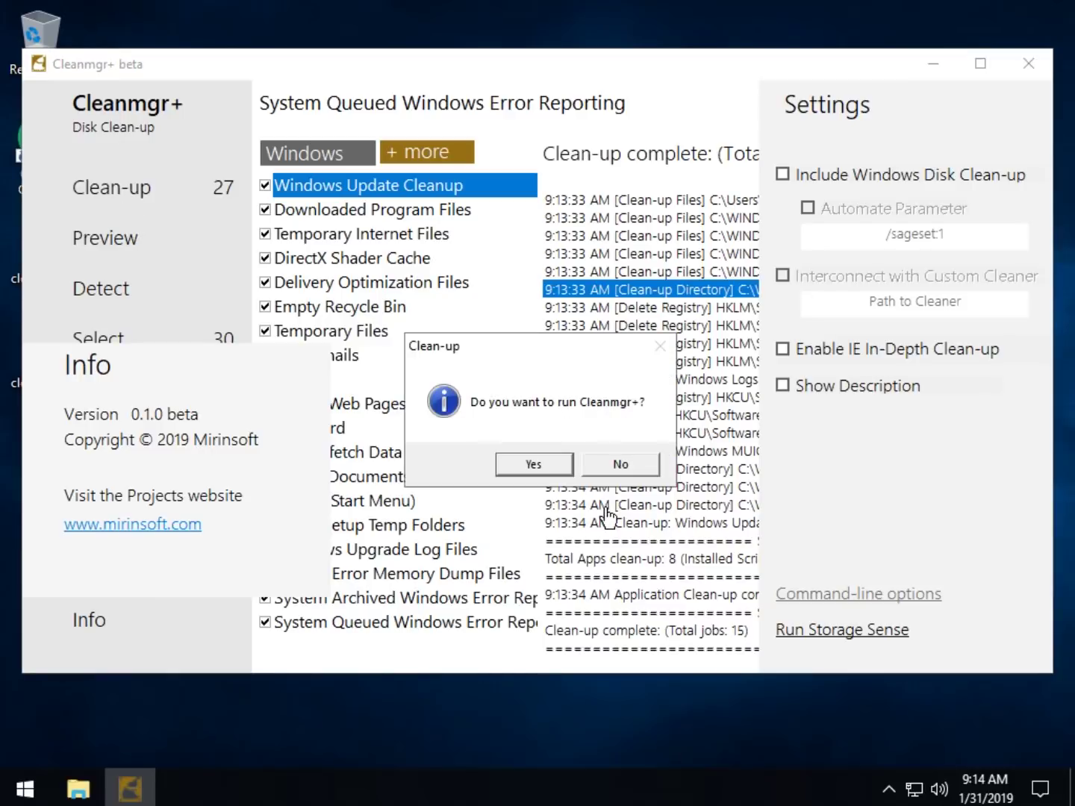
pyautogui.click(621, 462)
pyautogui.click(106, 239)
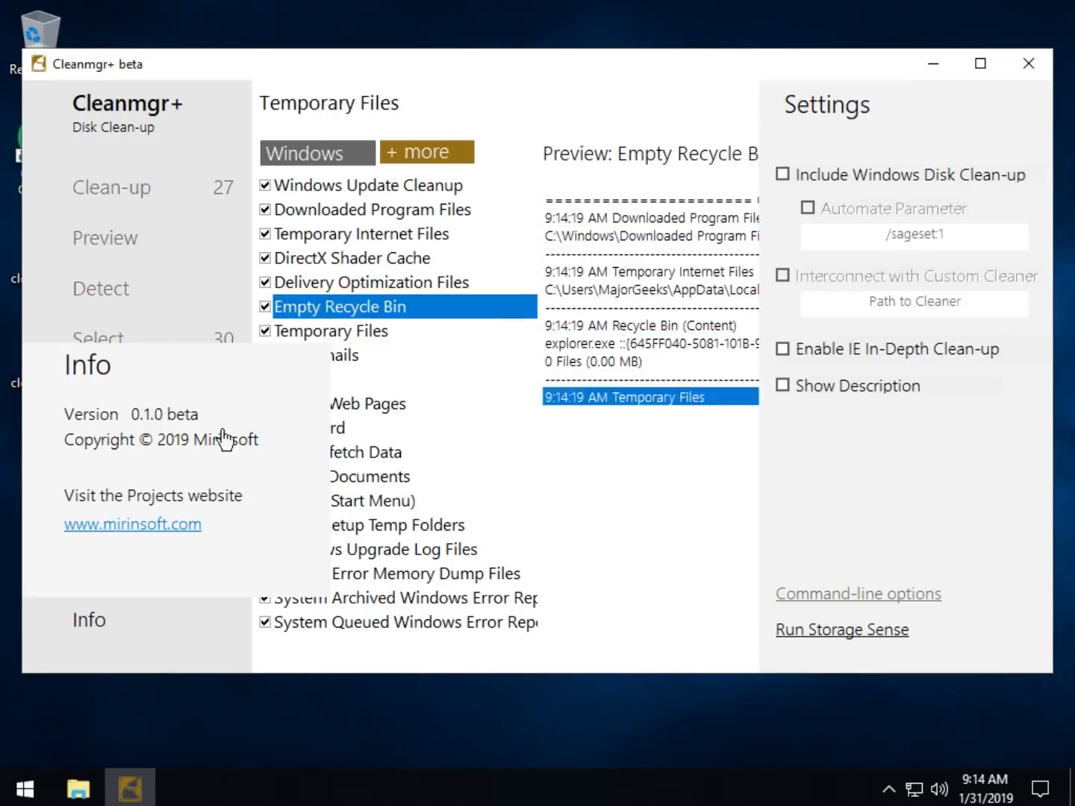